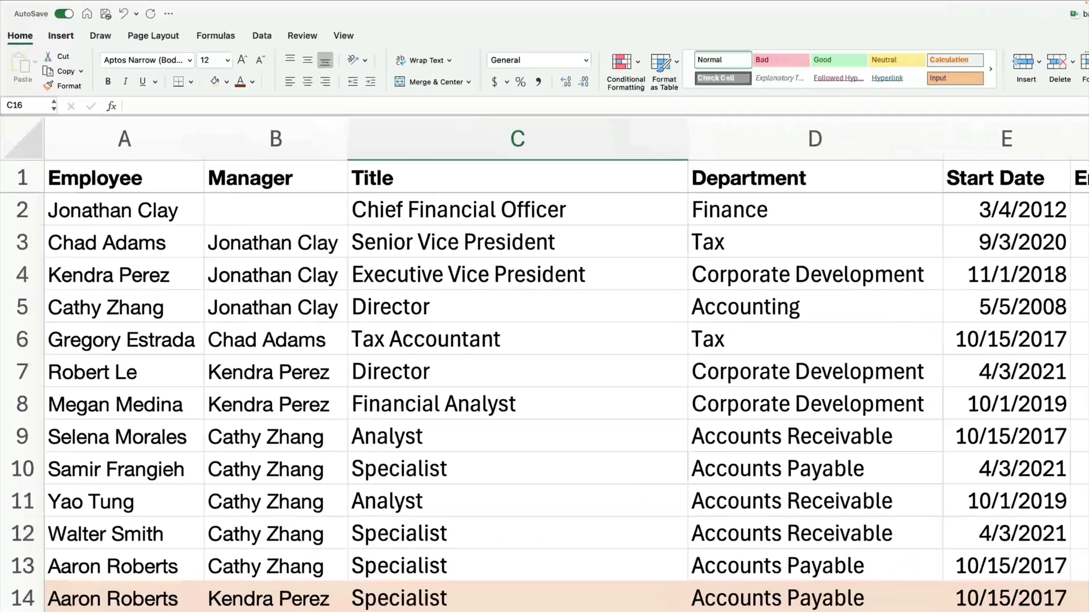
Insert the first Hierarchy SmartArt layout into the worksheet.
{"action": "left_click", "coordinate": [35, 24]}
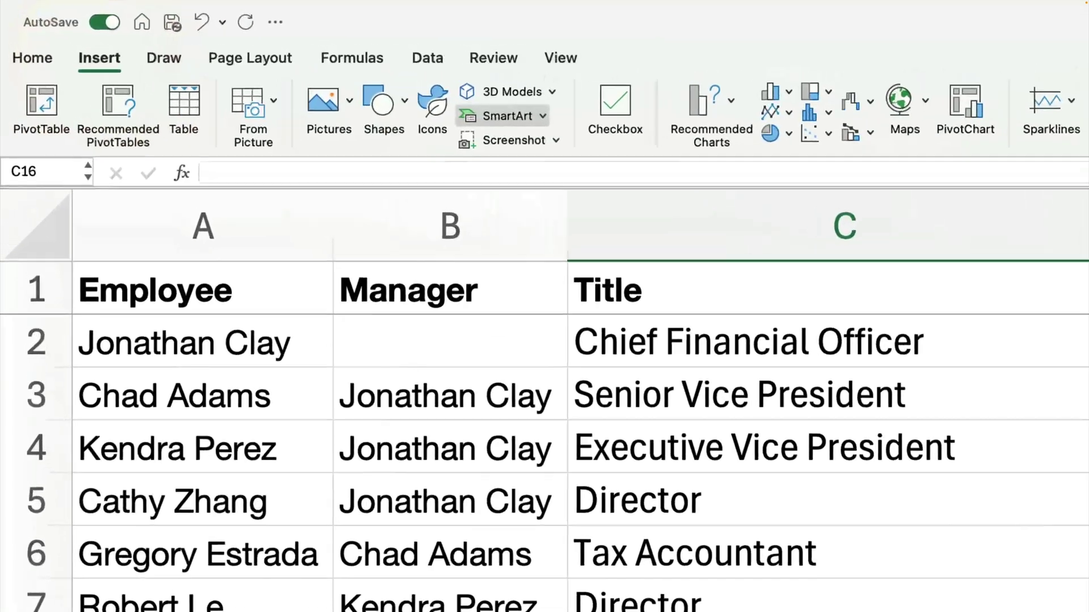
{"action": "left_click", "coordinate": [376, 85]}
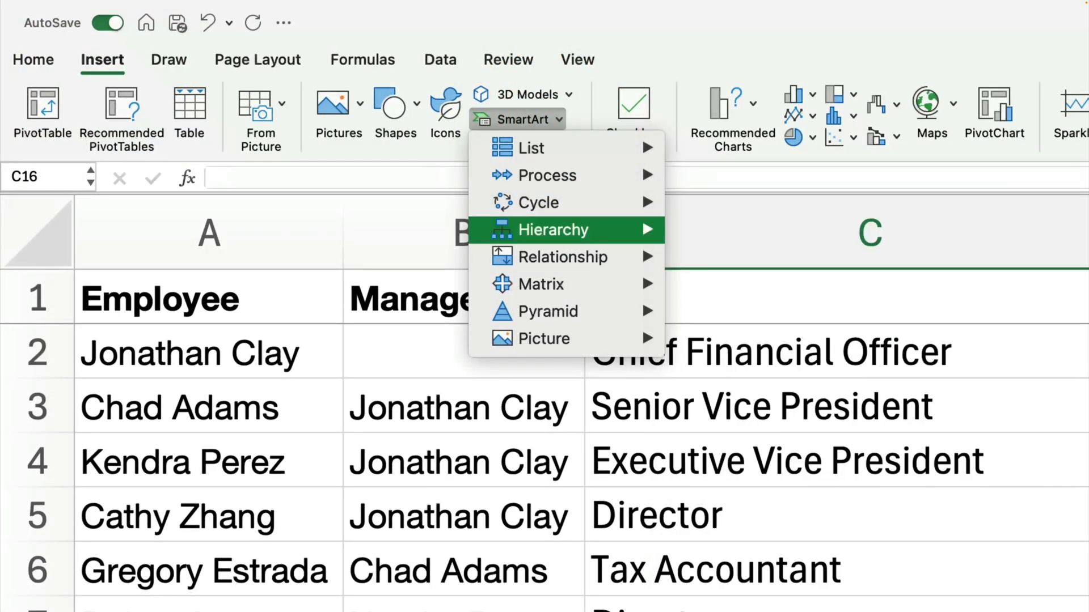
{"action": "mouse_move", "coordinate": [554, 229]}
{"action": "left_click", "coordinate": [700, 256]}
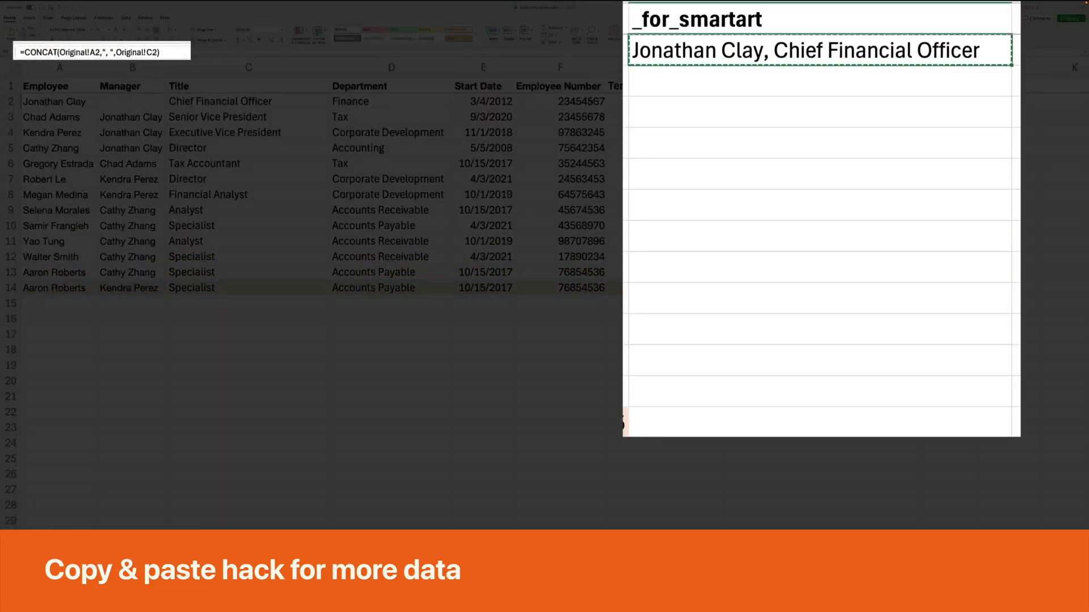
Fill the name-and-title formula down H2:H14 and paste those 13 lines into the SmartArt.
{"action": "key", "text": "ctrl+shift+Down"}
{"action": "key", "text": "ctrl+d"}
{"action": "key", "text": "ctrl+Down"}
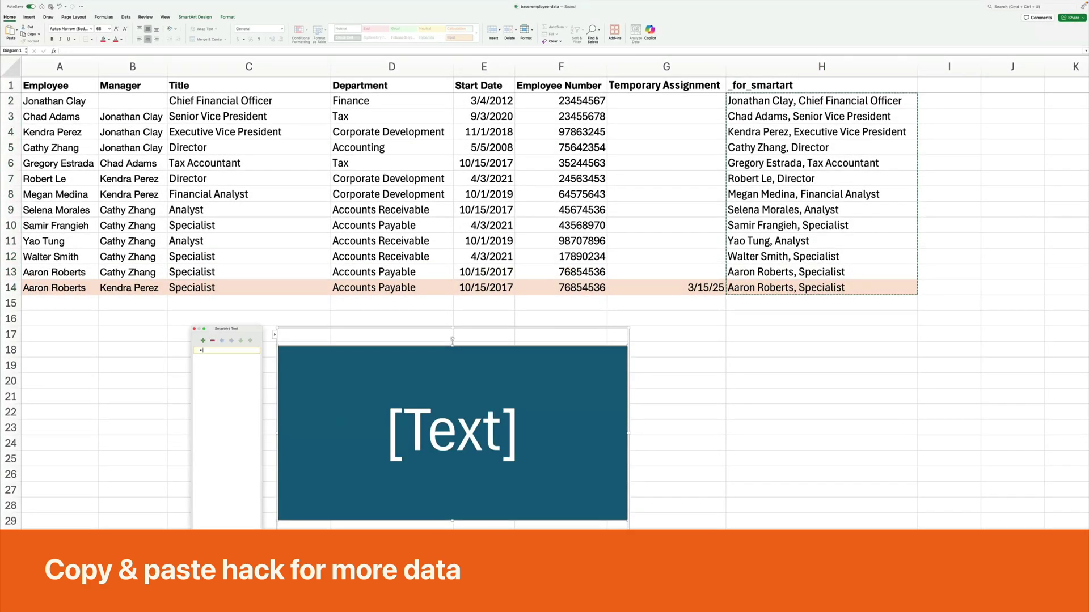
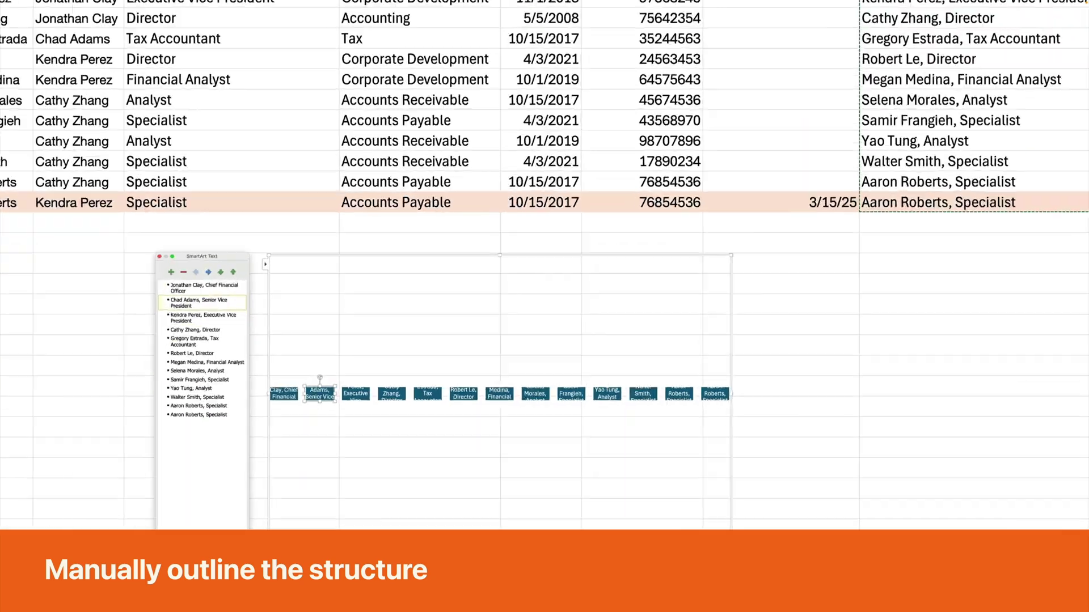
Indent the Senior Vice President, Executive Vice President and Accounting director under the Chief Financial Officer.
{"action": "key", "text": "Tab"}
{"action": "key", "text": "Down"}
{"action": "key", "text": "Tab"}
{"action": "key", "text": "Down"}
{"action": "key", "text": "Tab"}
{"action": "key", "text": "Down"}
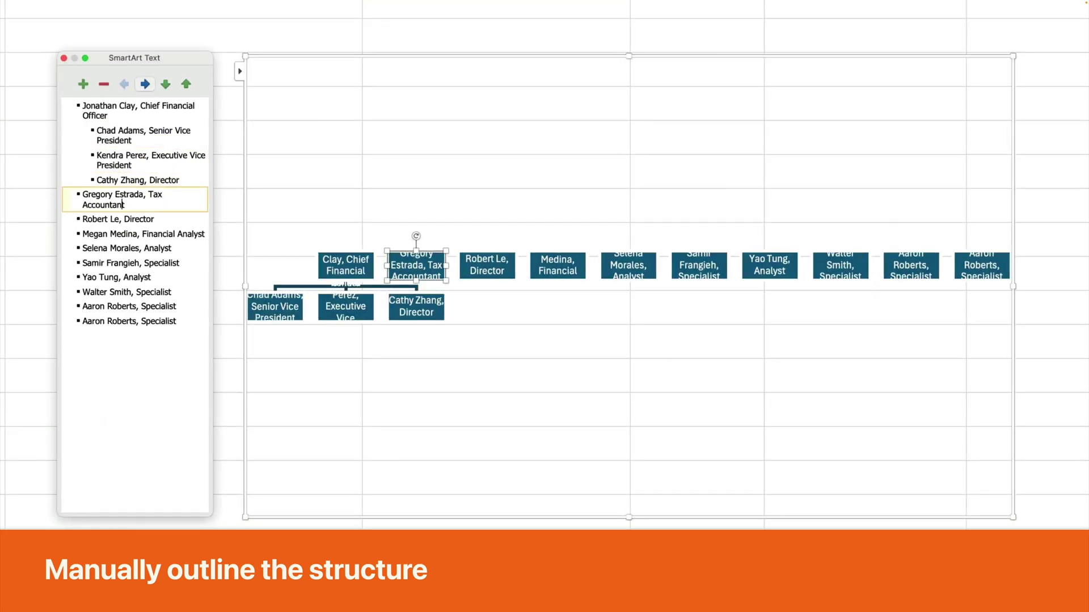
{"action": "key", "text": "Tab"}
{"action": "key", "text": "ctrl+shift+Up"}
{"action": "key", "text": "ctrl+shift+Up"}
Put the Tax Accountant under the Senior Vice President and the Corporate Development director under the Executive Vice President.
{"action": "key", "text": "Tab"}
{"action": "left_click", "coordinate": [94, 219]}
{"action": "key", "text": "ctrl+shift+Up"}
{"action": "key", "text": "ctrl+shift+Down"}
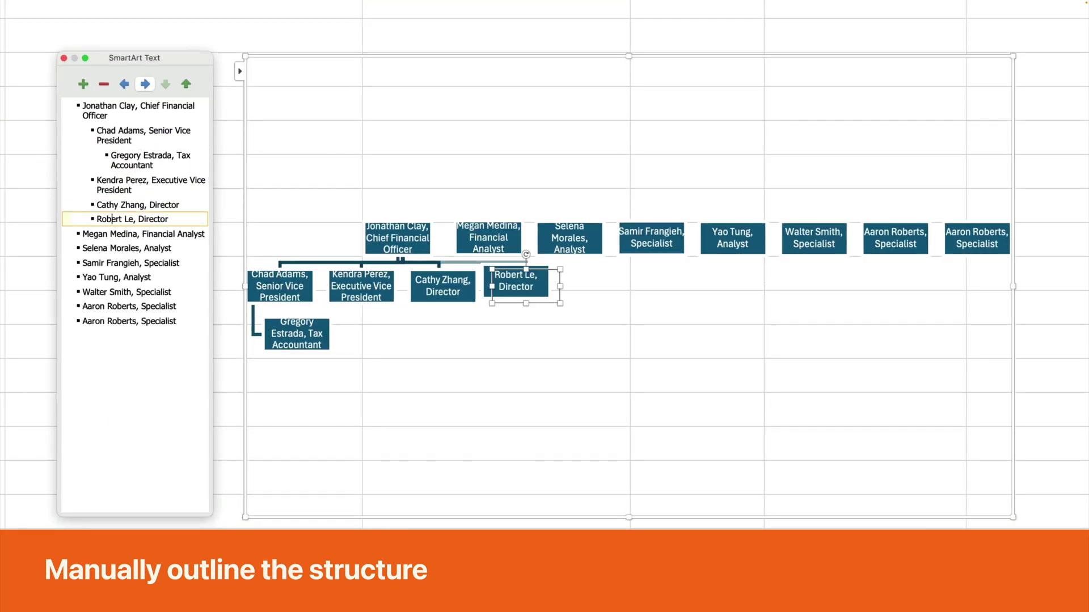
{"action": "key", "text": "ctrl+shift+Up"}
{"action": "key", "text": "ctrl+shift+Up"}
{"action": "key", "text": "Tab"}
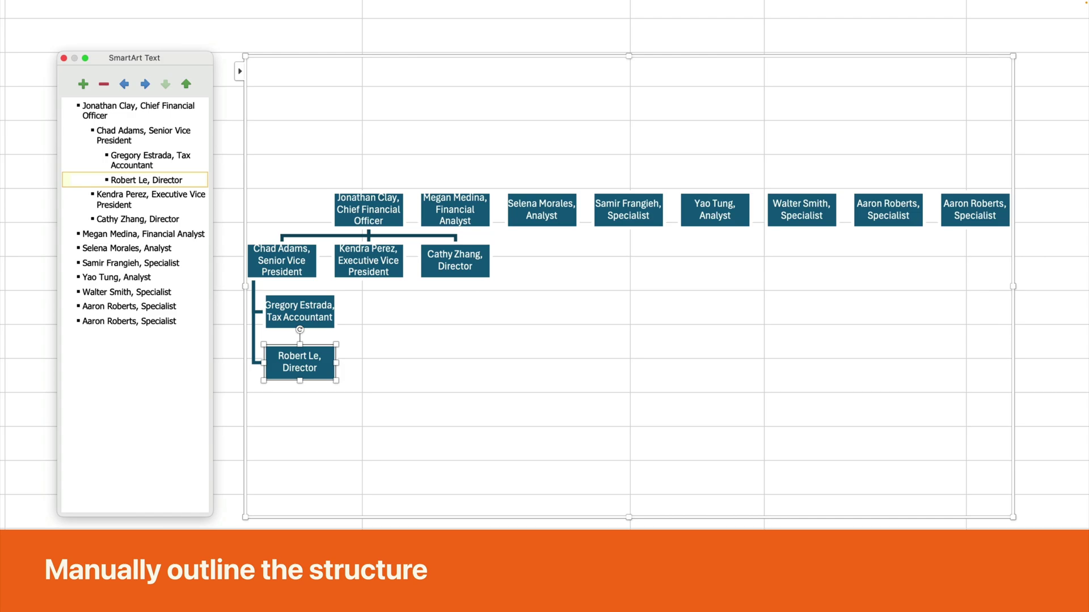
{"action": "key", "text": "ctrl+shift+Down"}
Indent the Financial Analyst under the Executive Vice President.
{"action": "key", "text": "Tab"}
{"action": "left_click", "coordinate": [99, 234]}
{"action": "key", "text": "Tab"}
{"action": "key", "text": "ctrl+shift+Up"}
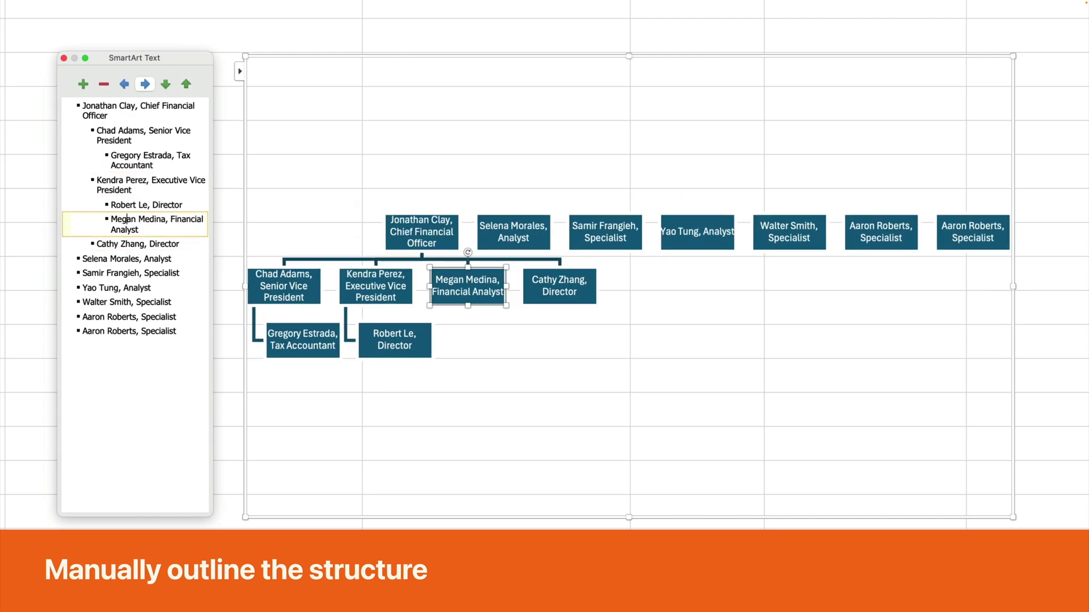
Indent the Accounts Receivable analyst and Accounts Payable specialist under the Accounting director.
{"action": "key", "text": "Tab"}
{"action": "left_click", "coordinate": [110, 258]}
{"action": "key", "text": "Tab"}
{"action": "key", "text": "Down"}
{"action": "key", "text": "Tab"}
{"action": "key", "text": "Down"}
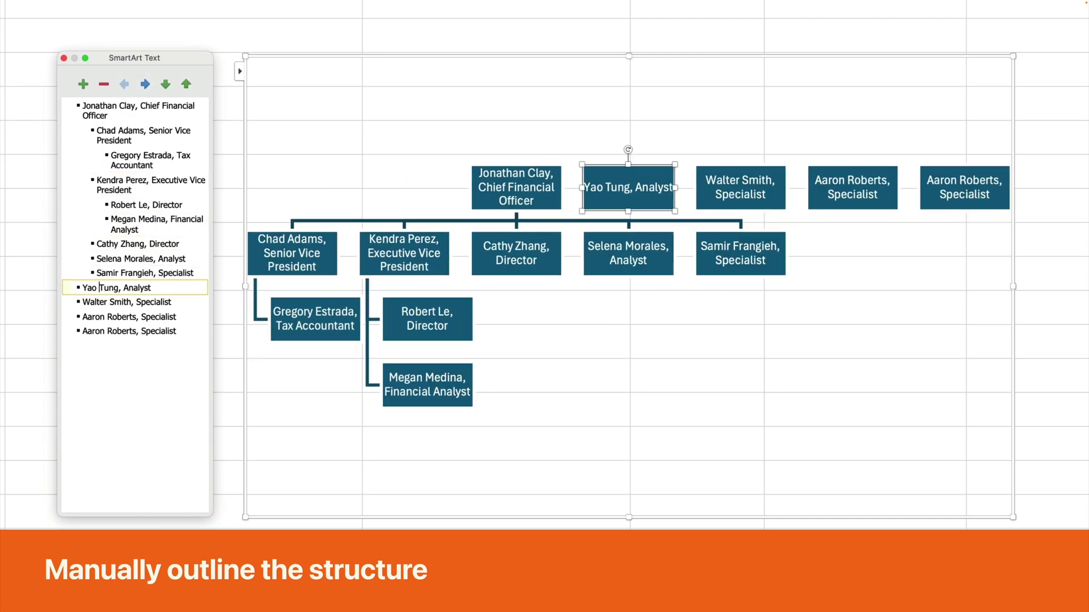
{"action": "key", "text": "Up"}
{"action": "key", "text": "Up"}
{"action": "key", "text": "Tab"}
Indent the remaining analysts and specialists under the Accounting director, leaving the duplicates unplaced.
{"action": "key", "text": "Down"}
{"action": "key", "text": "Tab"}
{"action": "key", "text": "Down"}
{"action": "key", "text": "Tab"}
{"action": "key", "text": "Down"}
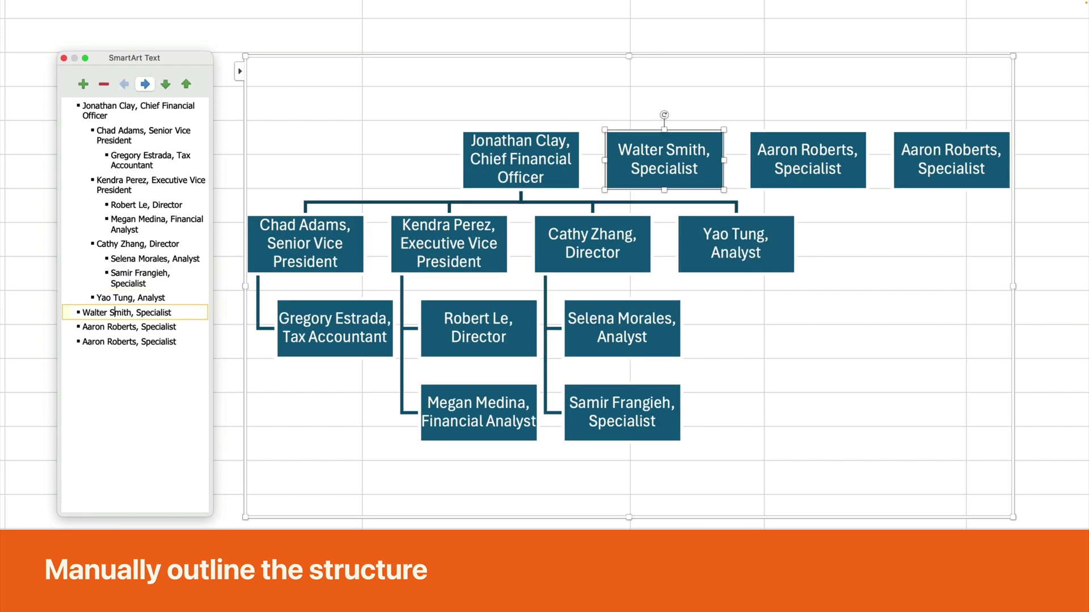
{"action": "key", "text": "Tab"}
{"action": "key", "text": "Up"}
{"action": "key", "text": "Tab"}
{"action": "key", "text": "Down"}
{"action": "key", "text": "Tab"}
{"action": "key", "text": "Down"}
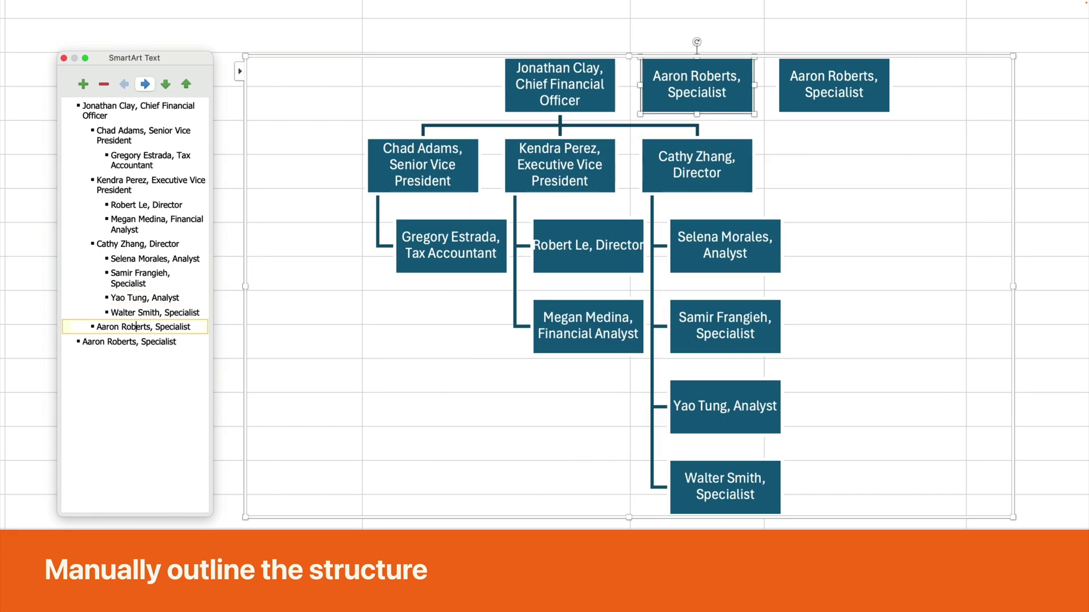
{"action": "key", "text": "Tab"}
{"action": "key", "text": "Tab"}
{"action": "key", "text": "Down"}
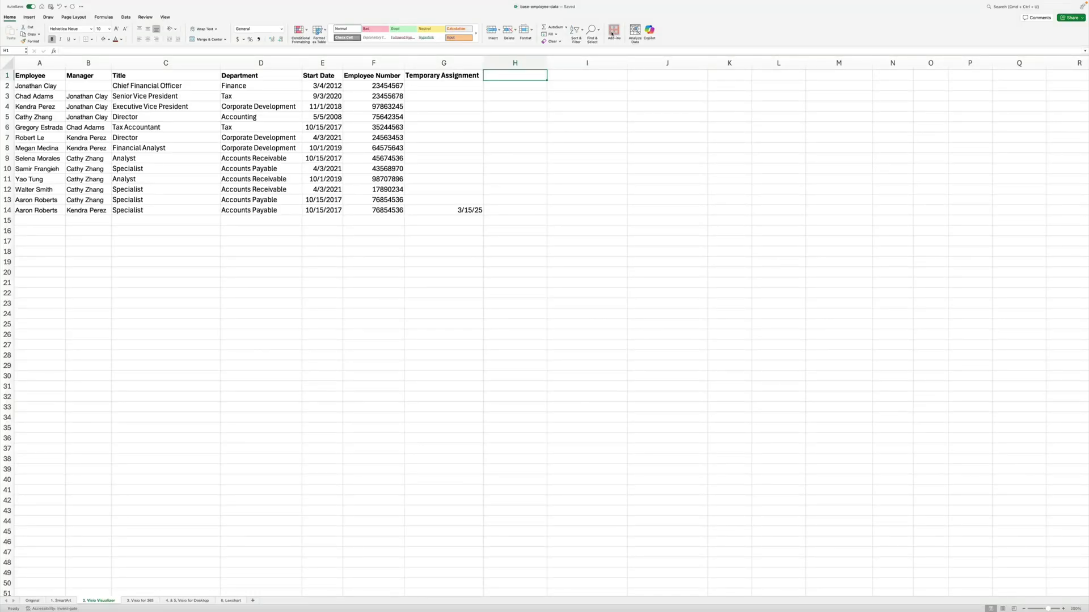
Start the Data Visualizer add-in without signing in and create a Quick Start Organization Chart.
{"action": "left_click", "coordinate": [613, 34]}
{"action": "left_click", "coordinate": [575, 95]}
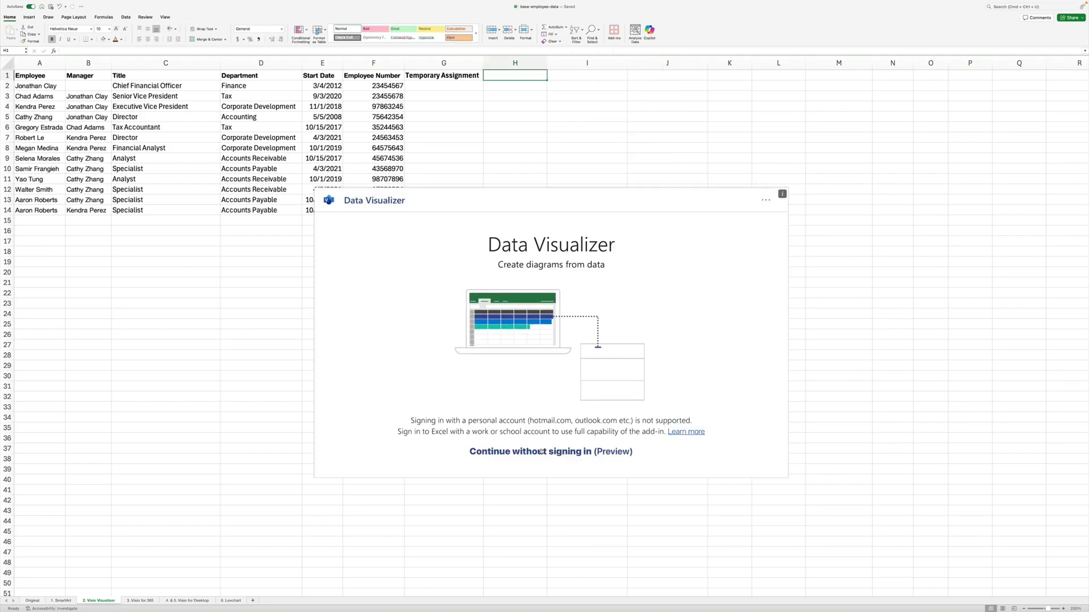
{"action": "left_click", "coordinate": [540, 452]}
{"action": "left_click", "coordinate": [380, 284]}
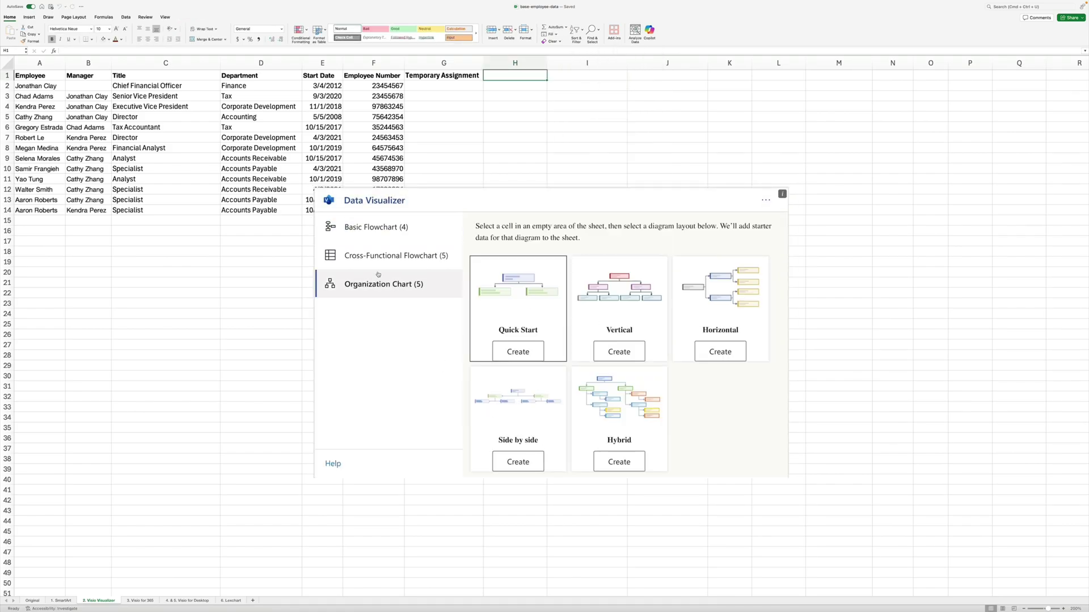
{"action": "left_click", "coordinate": [510, 351]}
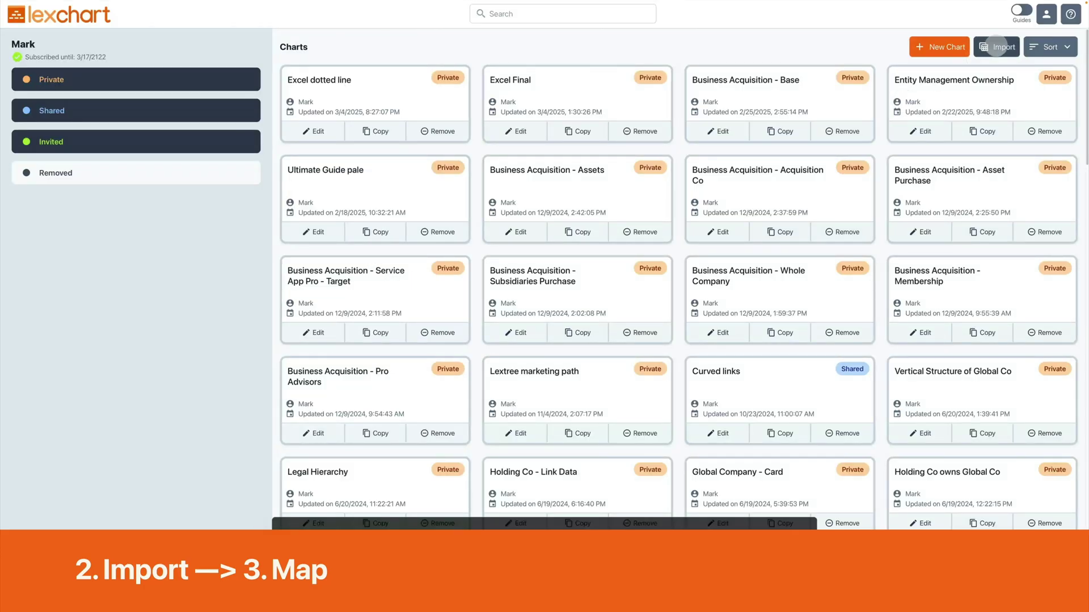
{"action": "left_click", "coordinate": [998, 46]}
{"action": "left_click", "coordinate": [491, 96]}
{"action": "left_click", "coordinate": [466, 276]}
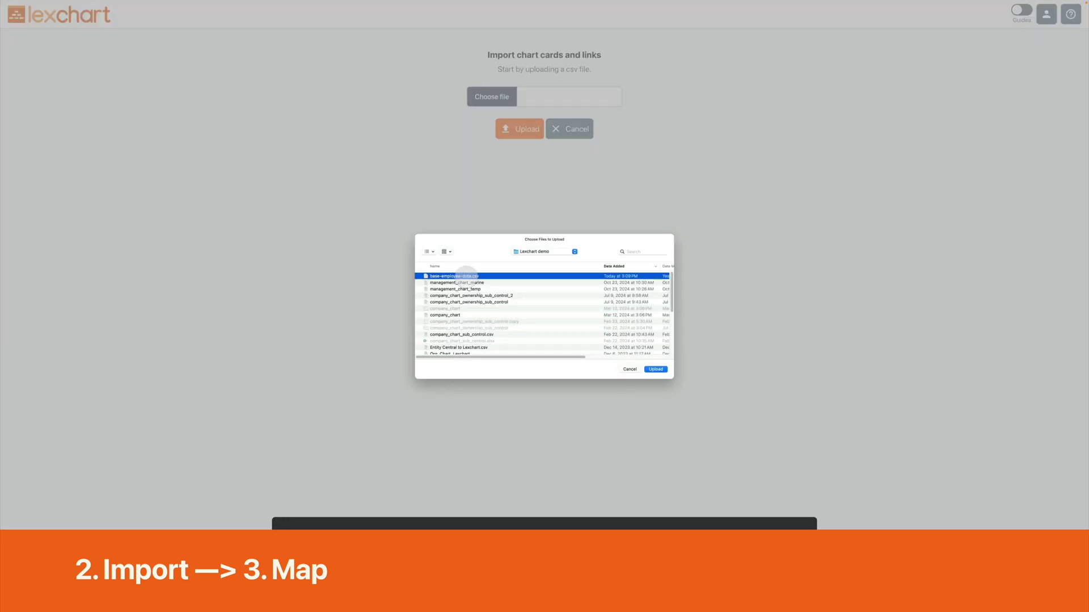
{"action": "left_click", "coordinate": [655, 369]}
{"action": "left_click", "coordinate": [512, 129]}
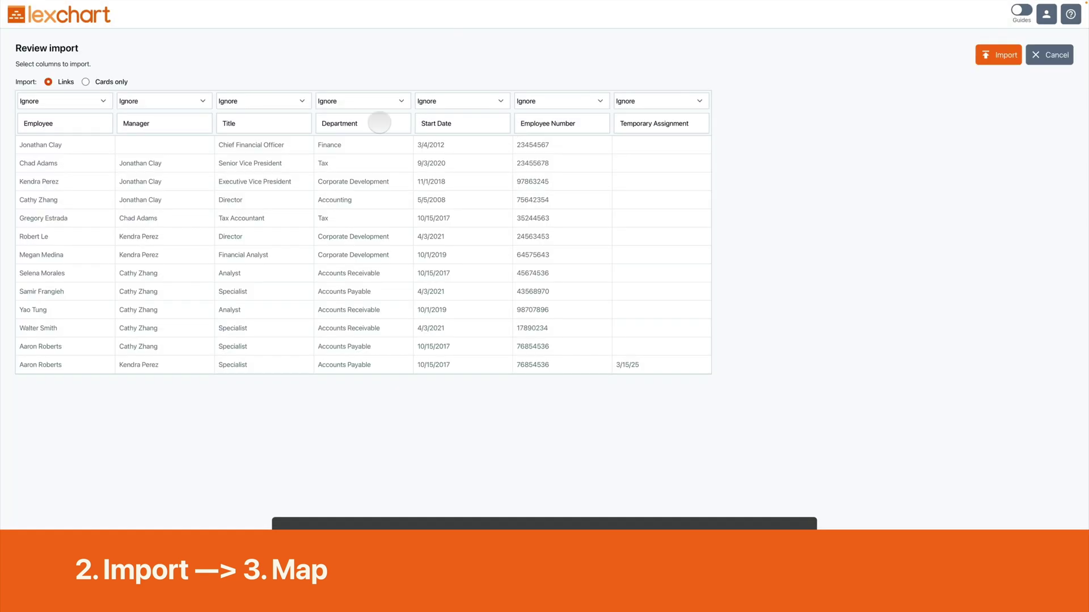
{"action": "left_click_drag", "start_coordinate": [62, 365], "coordinate": [29, 346]}
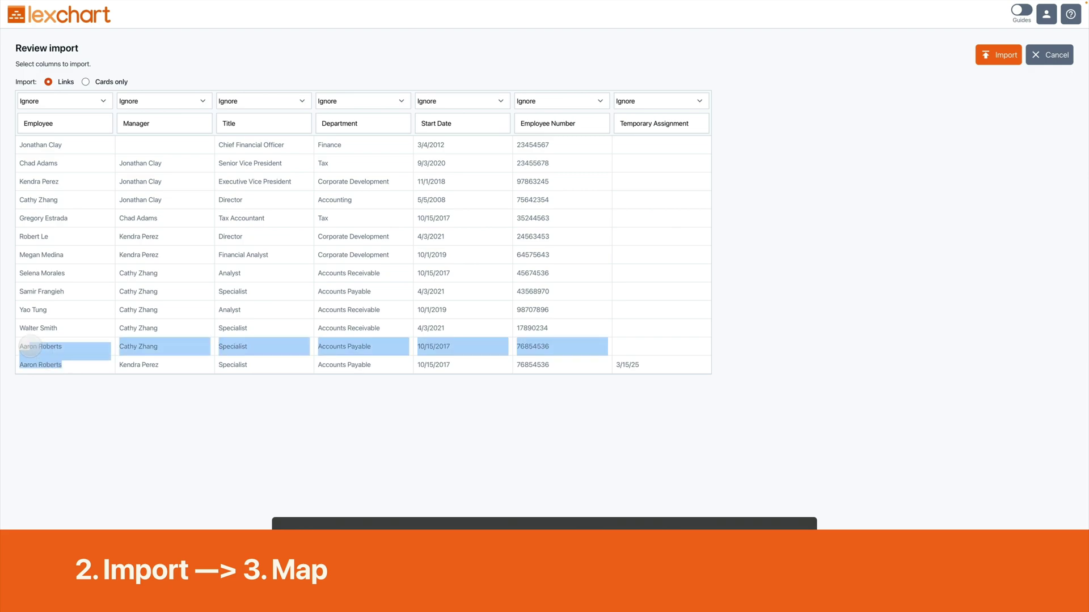
Map Employee as Child, Manager as Parent, and Title and Department as Child data.
{"action": "left_click", "coordinate": [82, 418]}
{"action": "left_click", "coordinate": [57, 101]}
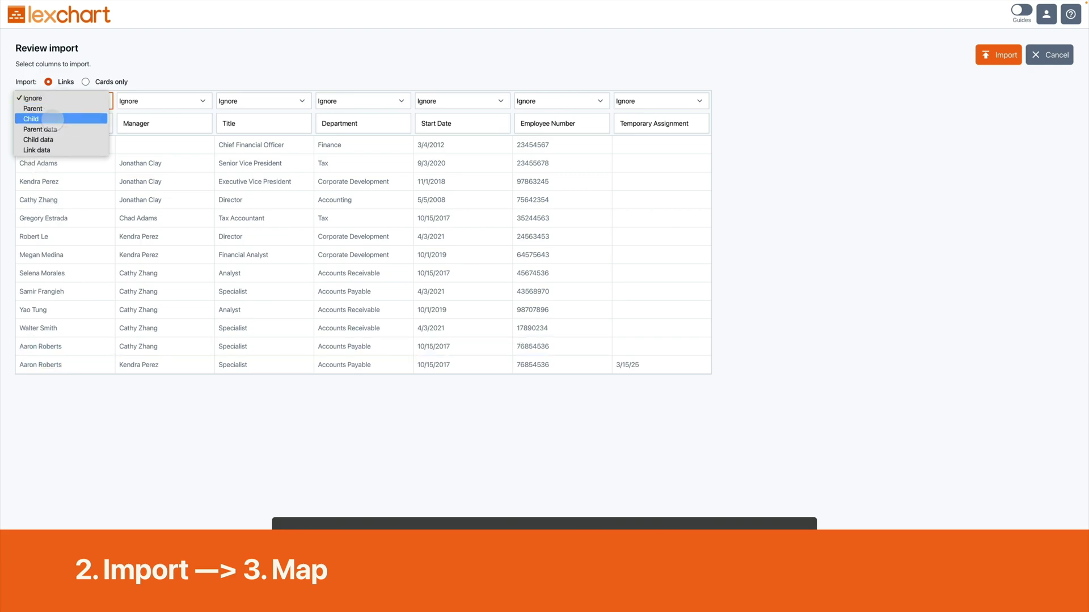
{"action": "left_click", "coordinate": [53, 119]}
{"action": "left_click", "coordinate": [162, 101]}
{"action": "left_click", "coordinate": [136, 108]}
{"action": "left_click", "coordinate": [261, 101]}
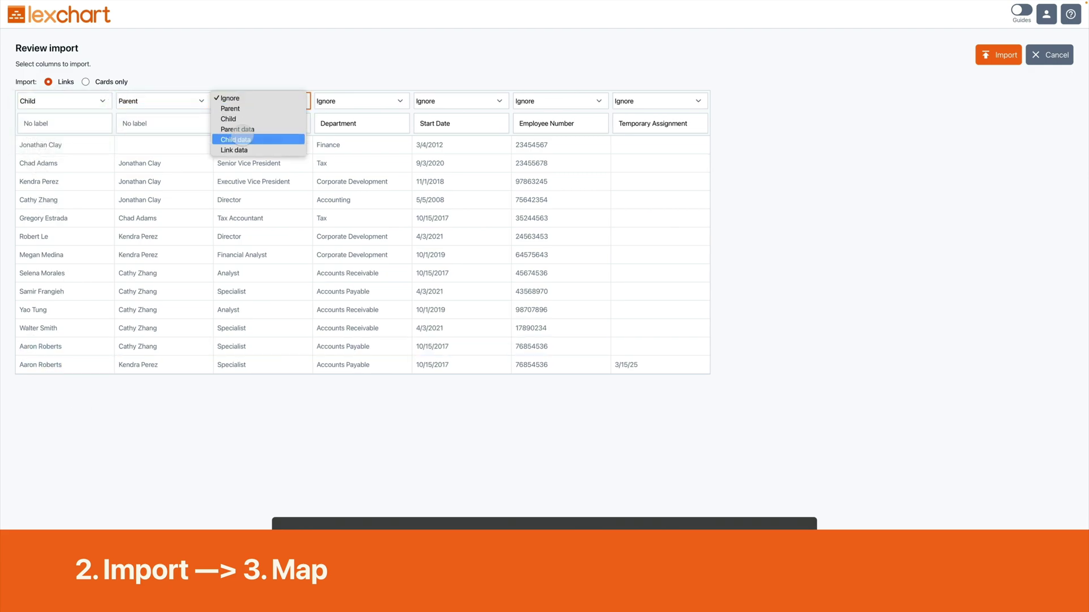
{"action": "left_click", "coordinate": [238, 140]}
{"action": "left_click", "coordinate": [344, 101]}
{"action": "left_click", "coordinate": [371, 141]}
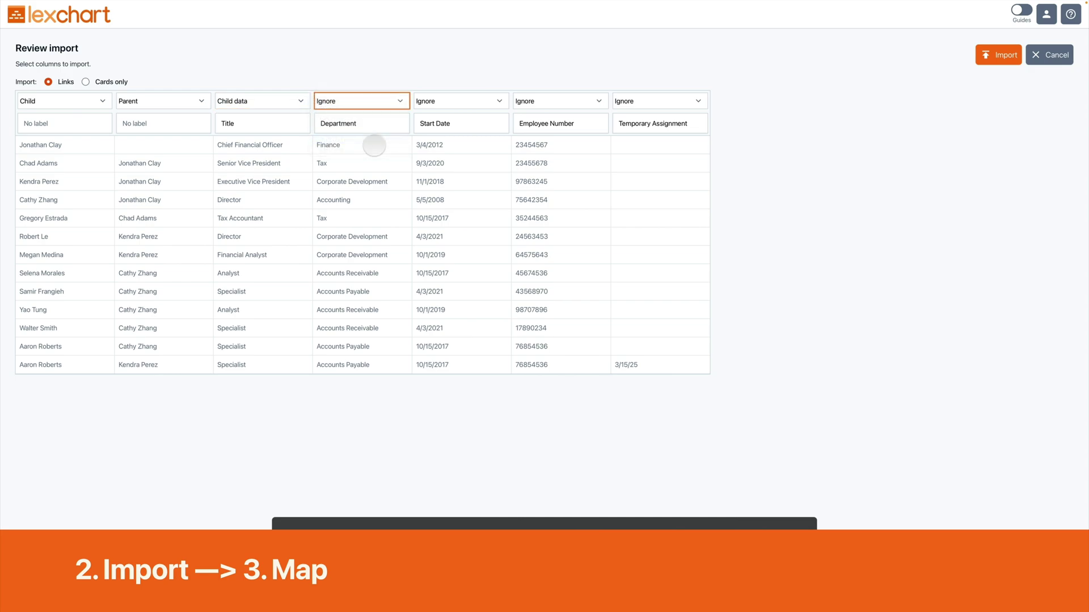
Map Start Date and Employee Number as Child data, Temporary Assignment as Link data, and import.
{"action": "left_click", "coordinate": [479, 101]}
{"action": "left_click", "coordinate": [448, 140]}
{"action": "left_click", "coordinate": [552, 101]}
{"action": "left_click", "coordinate": [539, 140]}
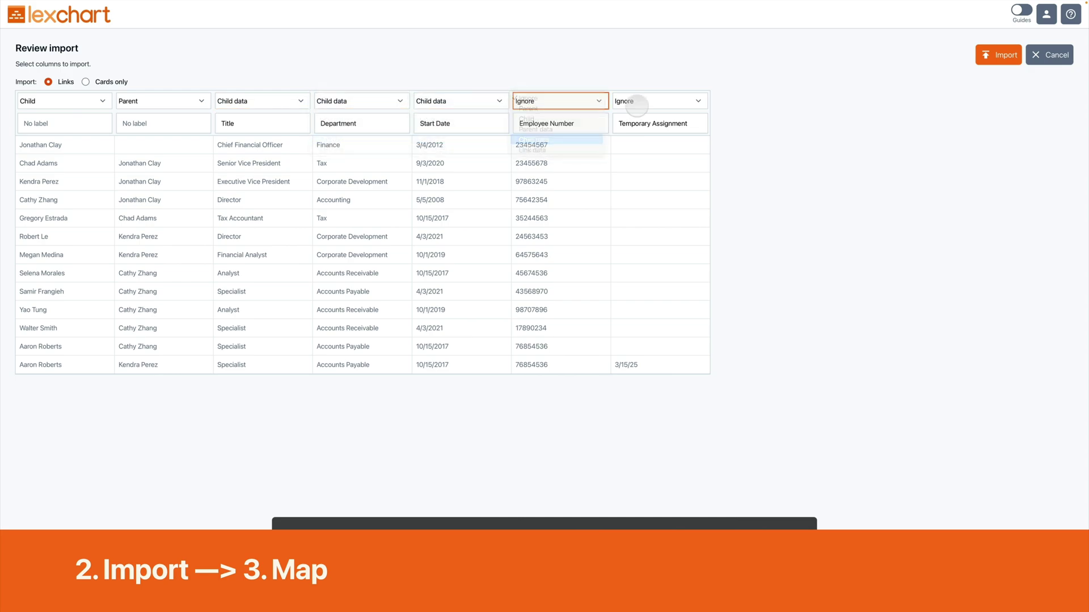
{"action": "left_click", "coordinate": [636, 101]}
{"action": "left_click", "coordinate": [635, 150]}
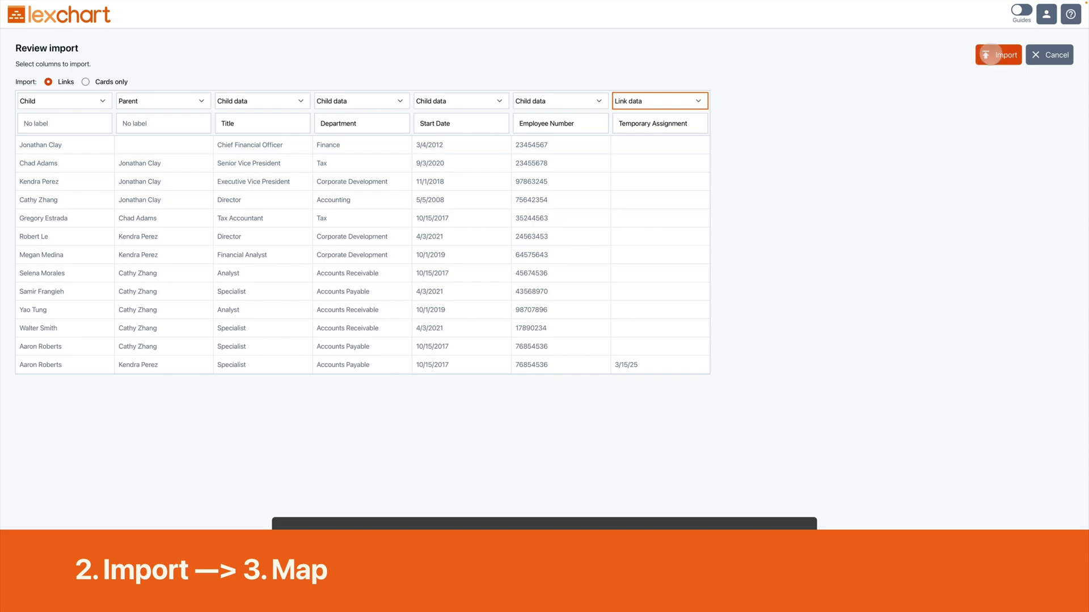
{"action": "left_click", "coordinate": [990, 55]}
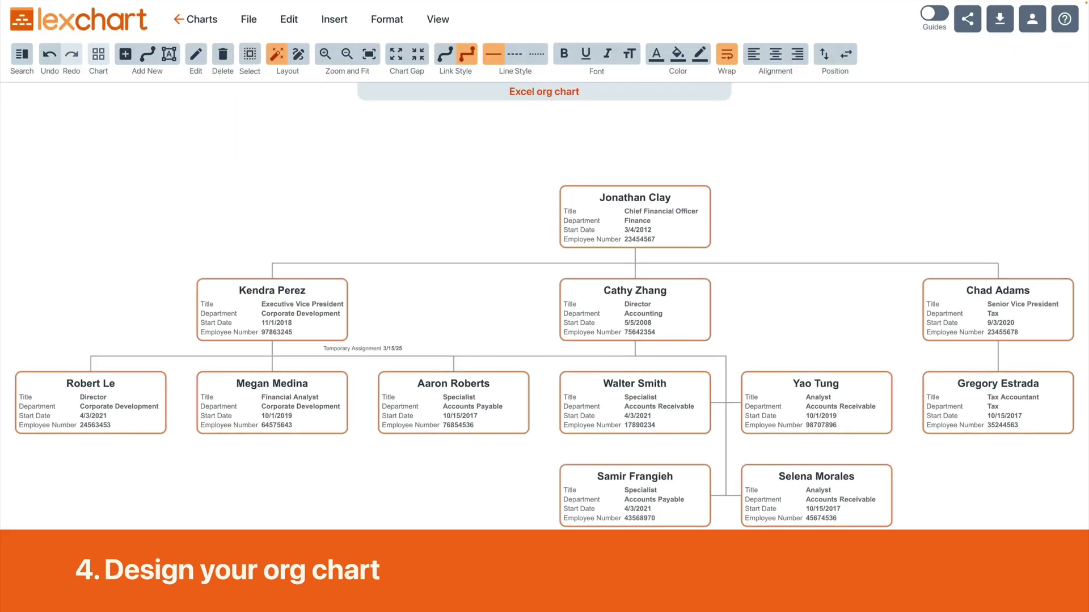
Style all cards with bold names and right-aligned field values.
{"action": "left_click", "coordinate": [196, 54]}
{"action": "left_click", "coordinate": [659, 261]}
{"action": "left_click", "coordinate": [822, 261]}
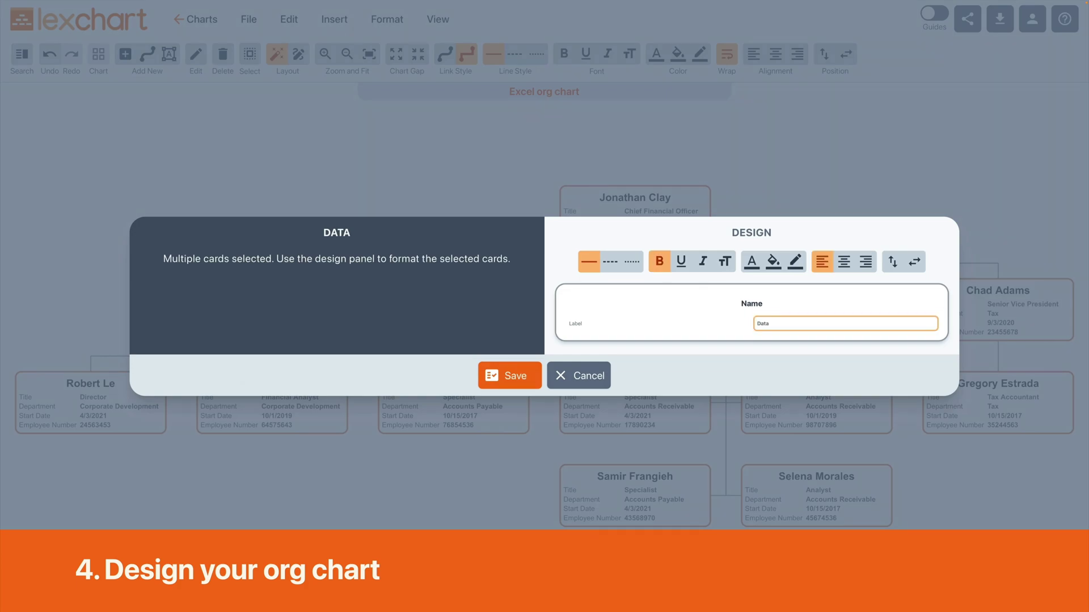
{"action": "left_click", "coordinate": [866, 261]}
{"action": "left_click", "coordinate": [822, 261]}
{"action": "left_click", "coordinate": [510, 375]}
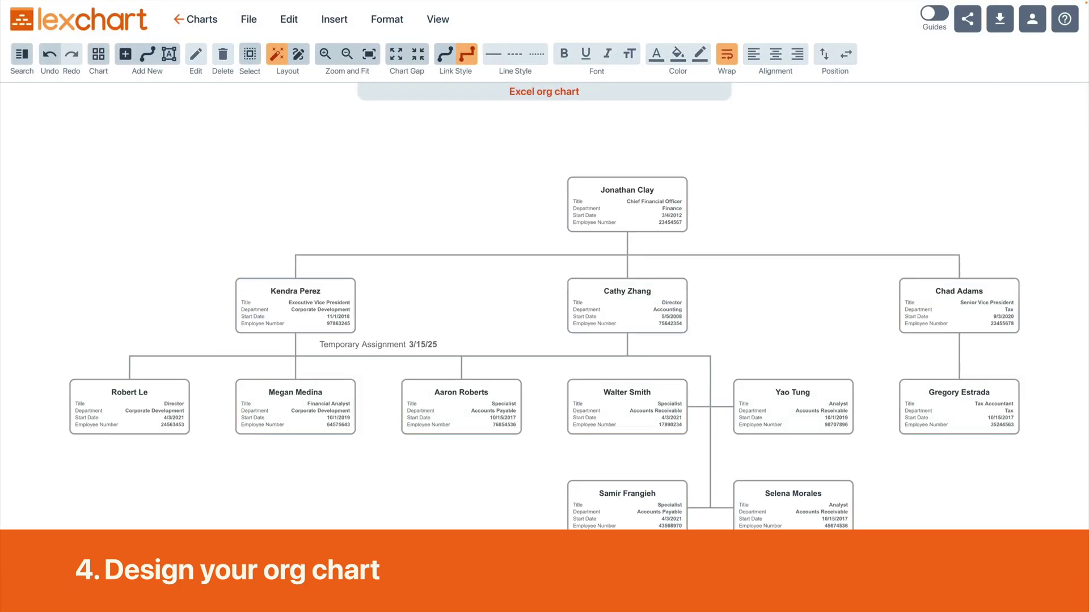
{"action": "left_click", "coordinate": [627, 204]}
{"action": "left_click", "coordinate": [678, 54]}
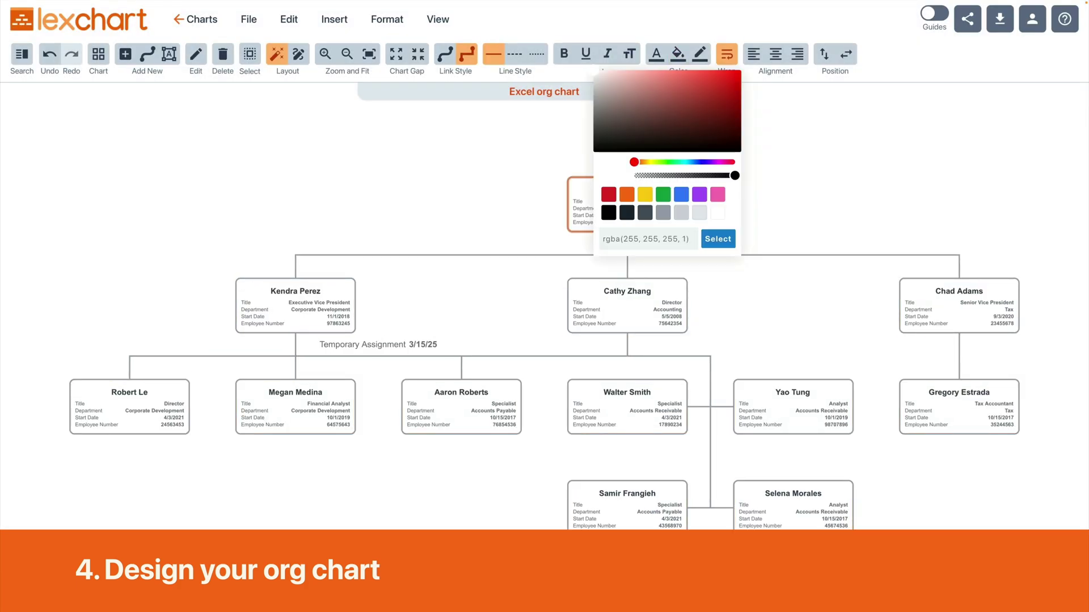
{"action": "left_click", "coordinate": [656, 54]}
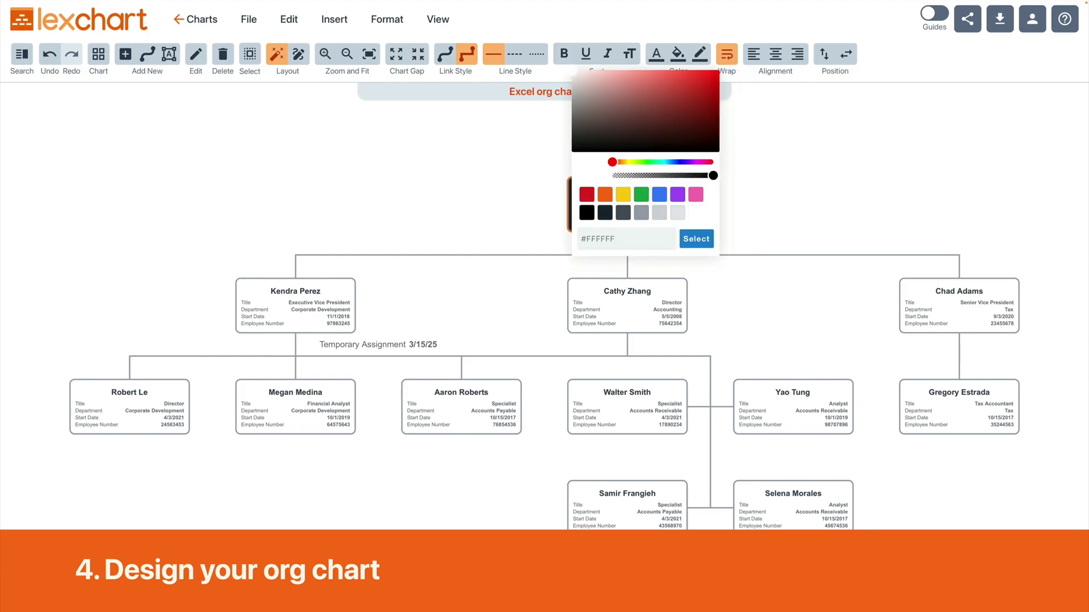
{"action": "key", "text": "Escape"}
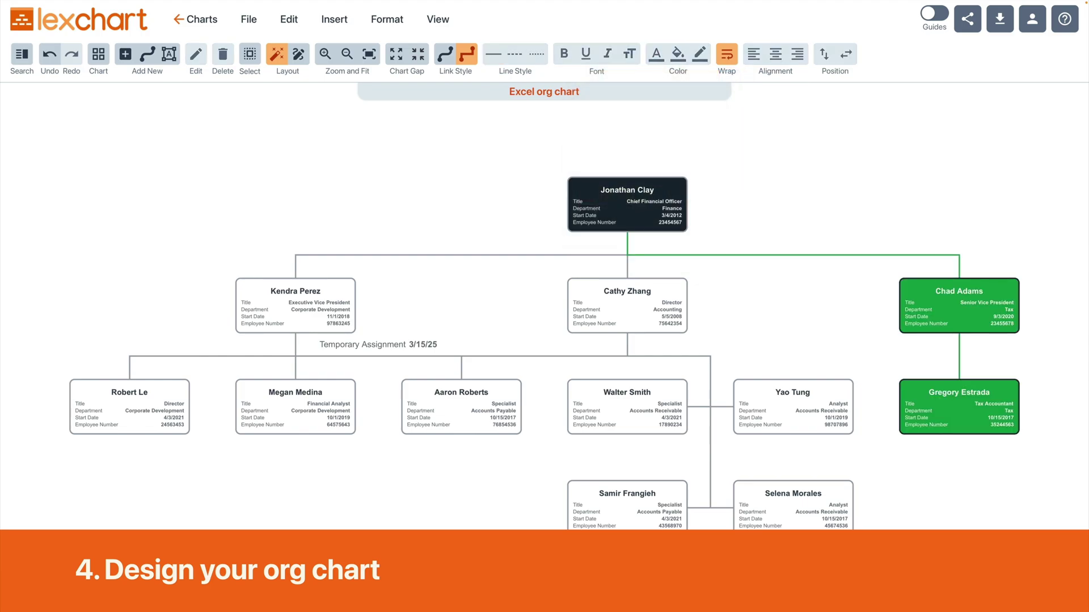
{"action": "left_click", "coordinate": [296, 306]}
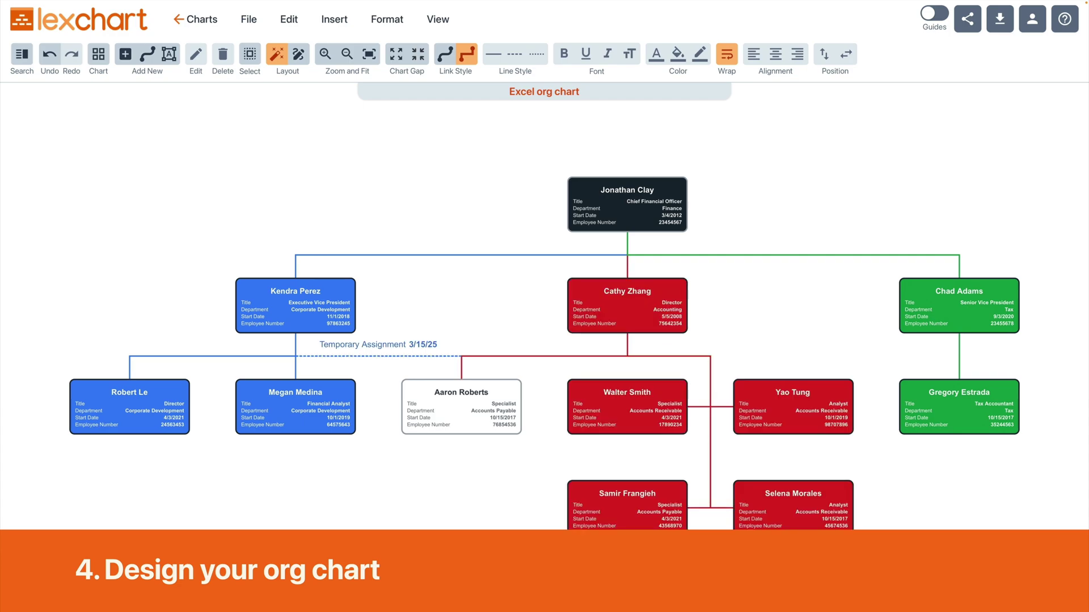
{"action": "left_click", "coordinate": [461, 397]}
{"action": "left_click", "coordinate": [677, 54]}
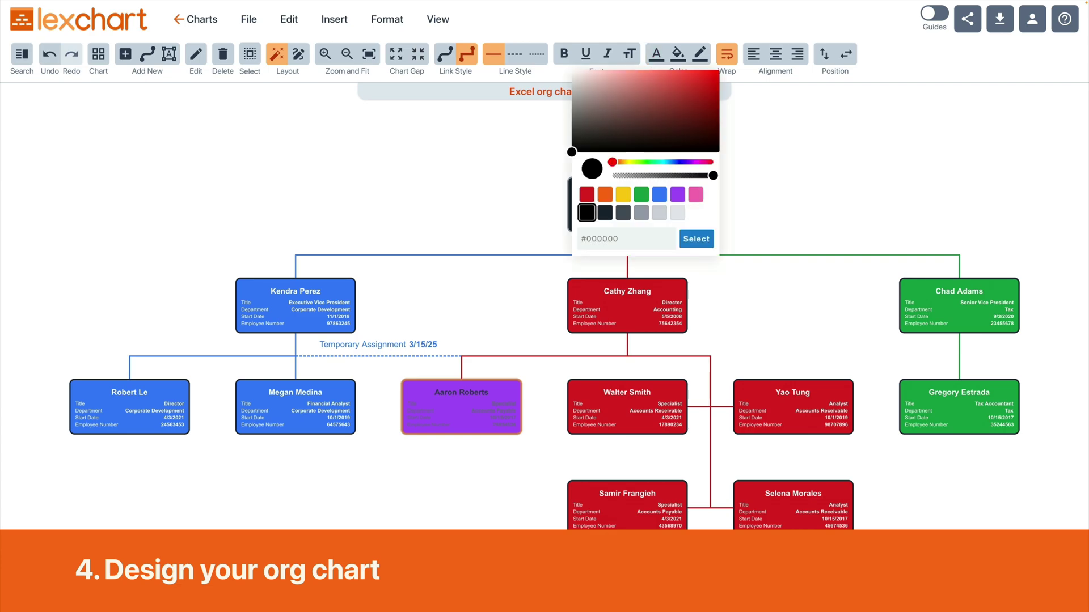
{"action": "left_click", "coordinate": [699, 54]}
{"action": "left_click", "coordinate": [648, 213]}
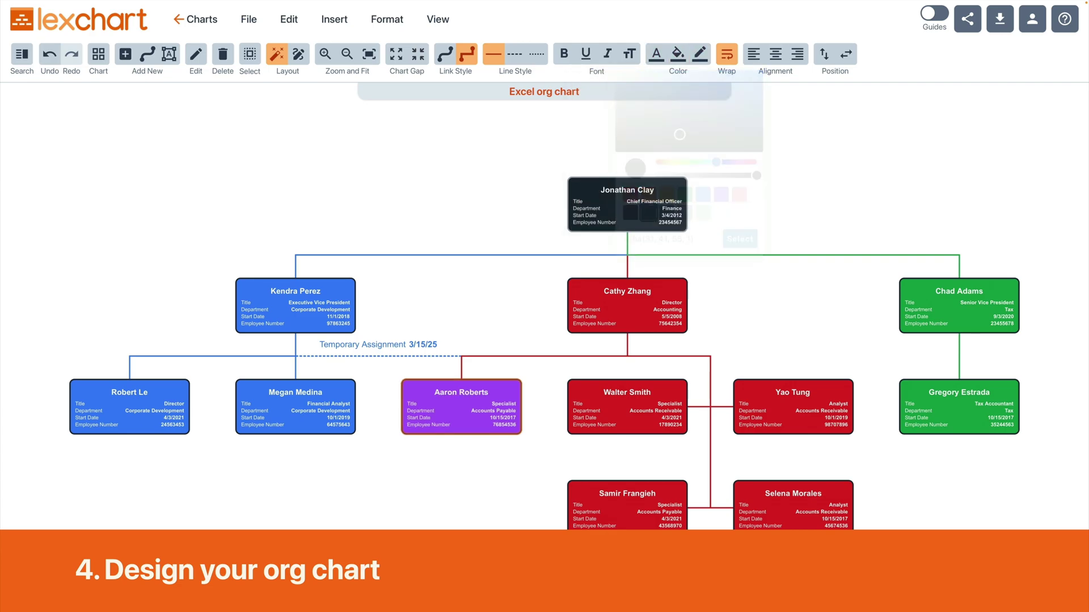
{"action": "left_click", "coordinate": [740, 239]}
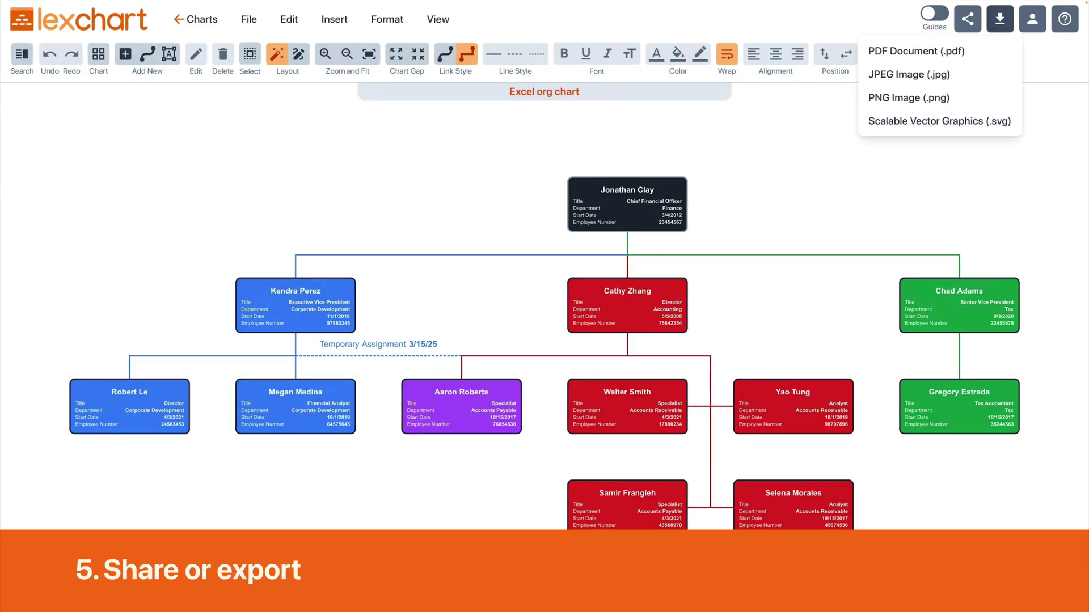
Export the org chart as a PNG image and turn on Guides.
{"action": "left_click", "coordinate": [909, 98]}
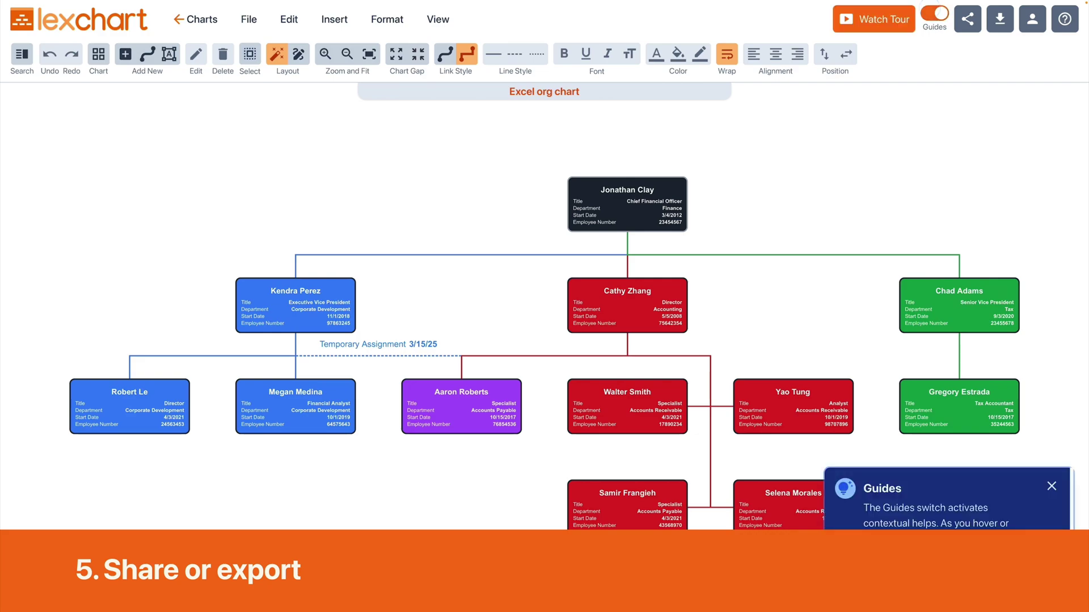
{"action": "mouse_move", "coordinate": [967, 18]}
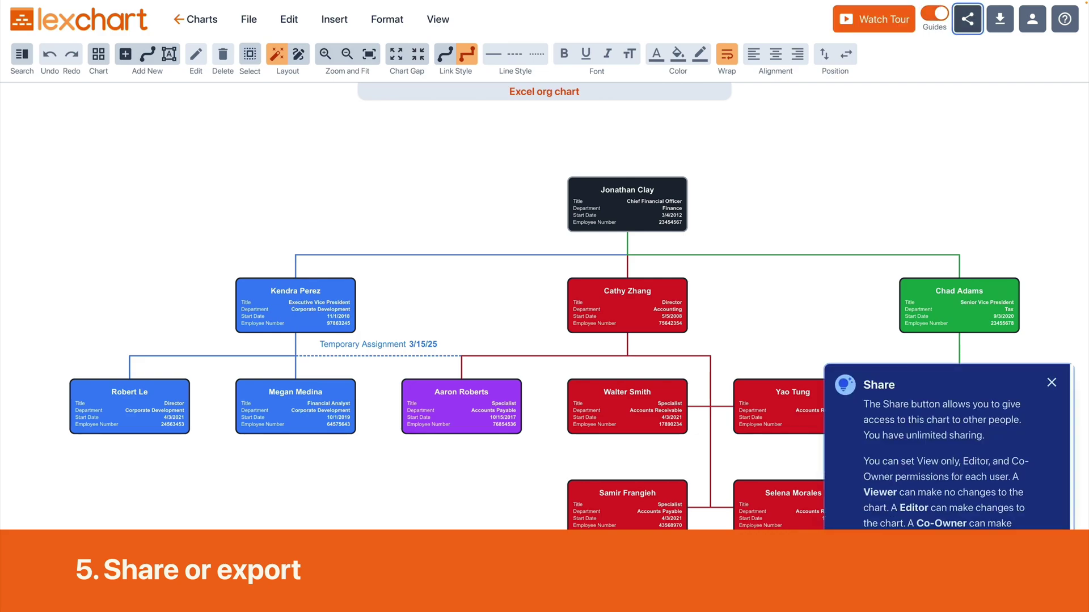